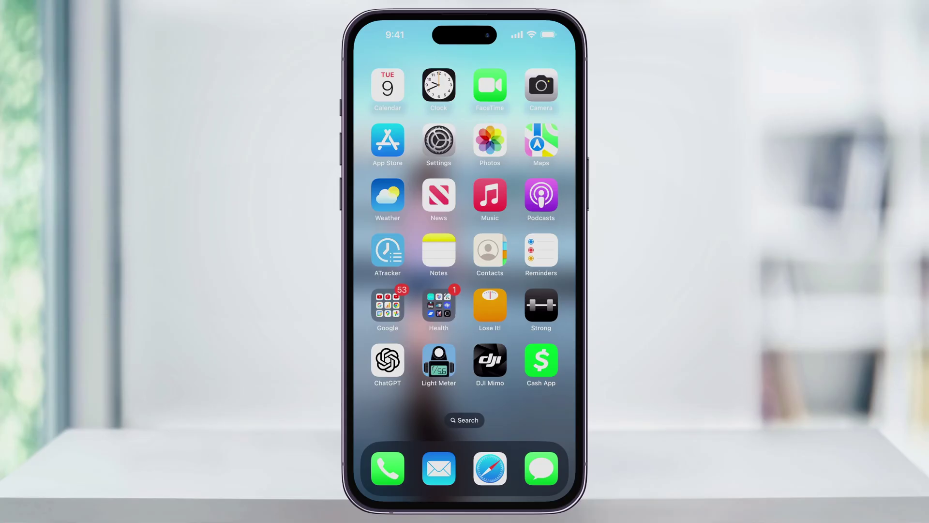
Launch Cash App and bring up the profile's Account & Settings list.
left_click(541, 361)
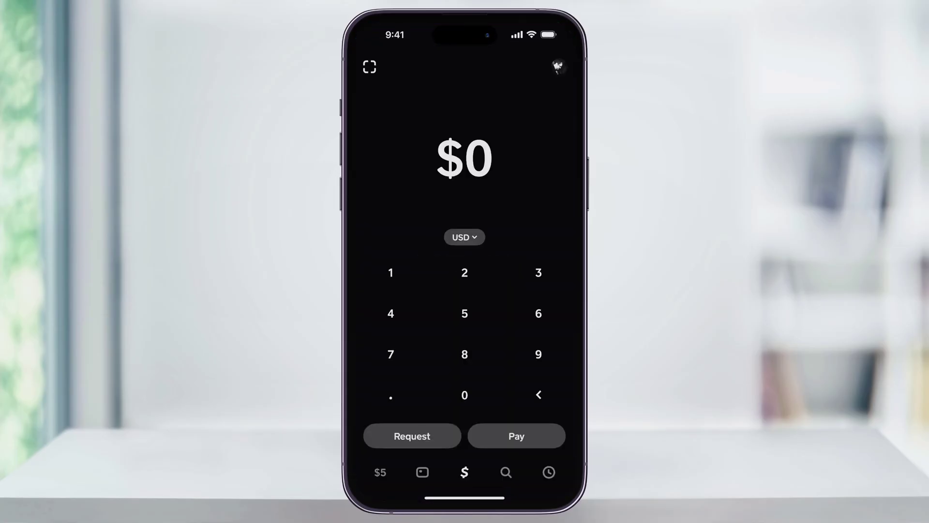
left_click(557, 67)
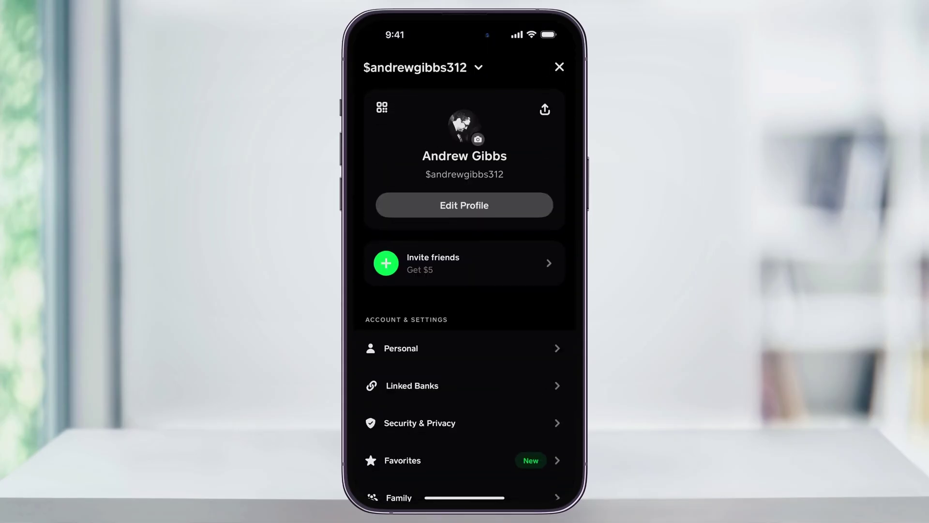
scroll(464, 327, "down", 3)
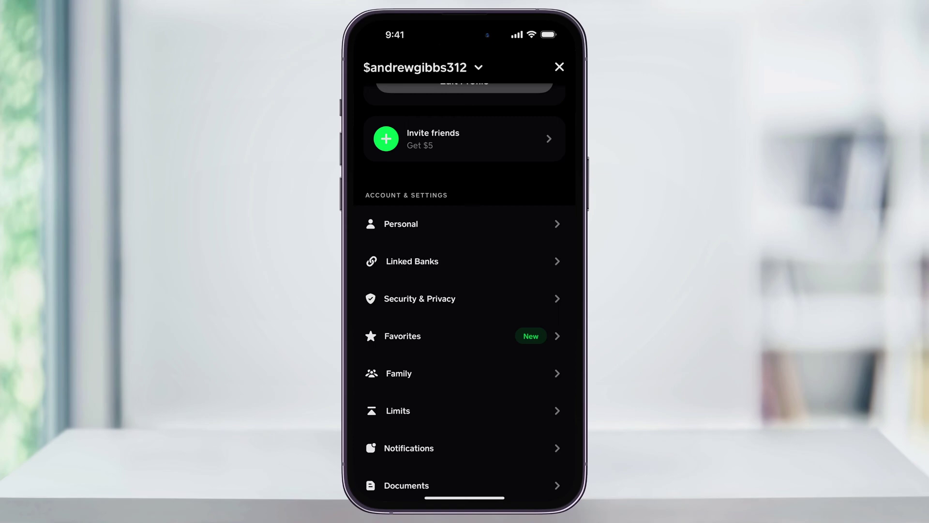
Go to Security & Privacy settings to reach the Incoming Requests options.
left_click(419, 299)
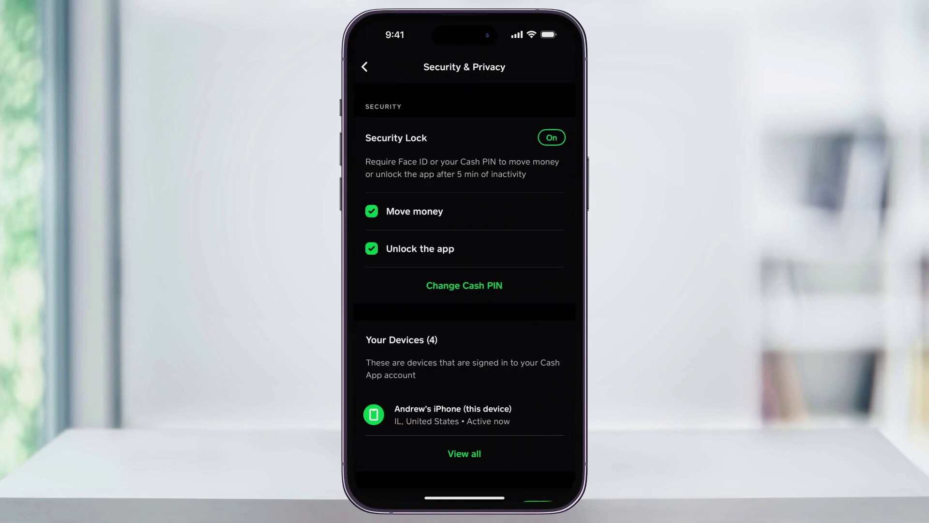
scroll(465, 291, "down", 5)
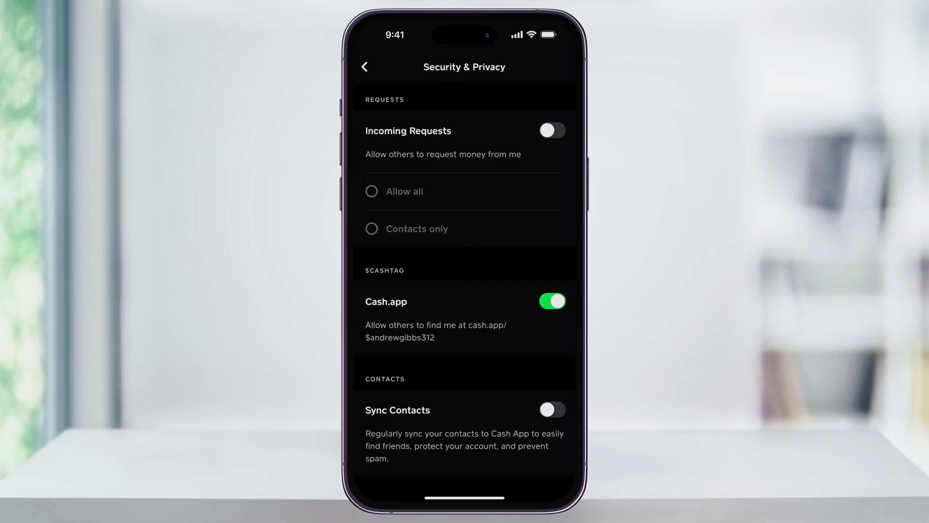